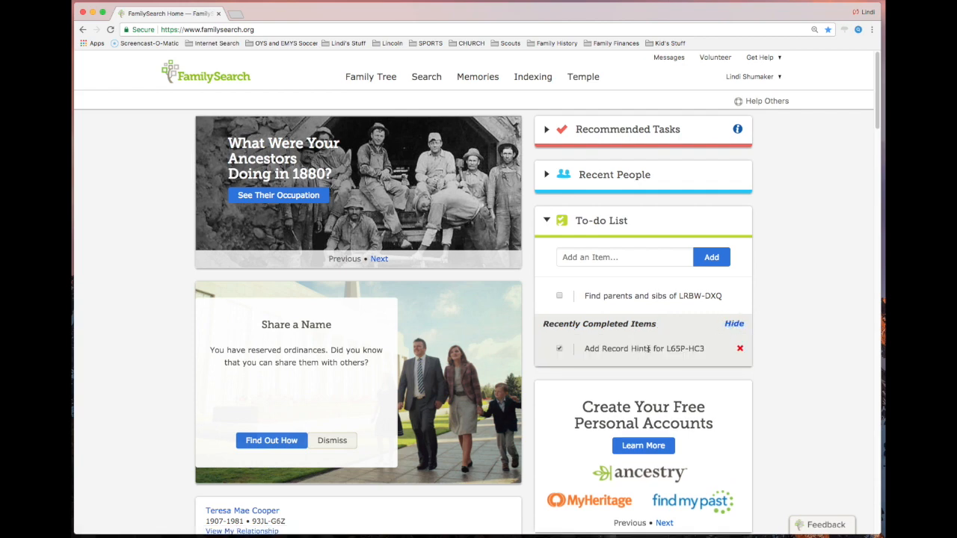
- Return the completed record hints item to the active to-do list
left_click(560, 349)
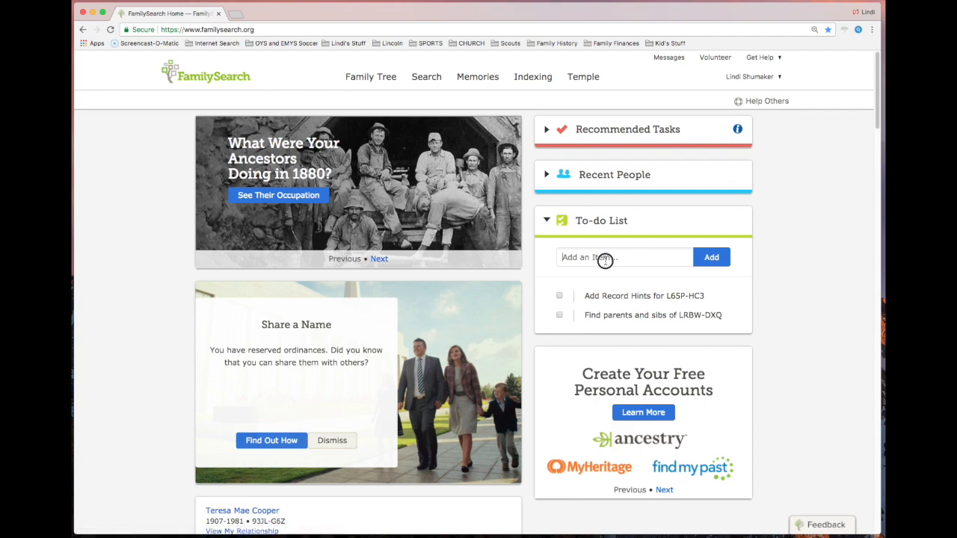
- Add a to-do item reading "Work on project" and delete it again
type("Work on project")
left_click(708, 262)
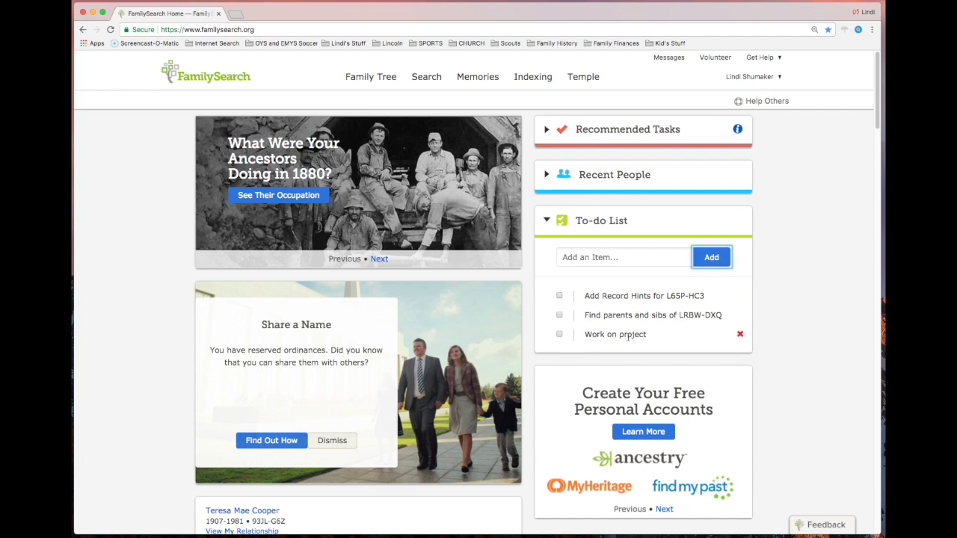
mouse_move(616, 335)
left_click(741, 336)
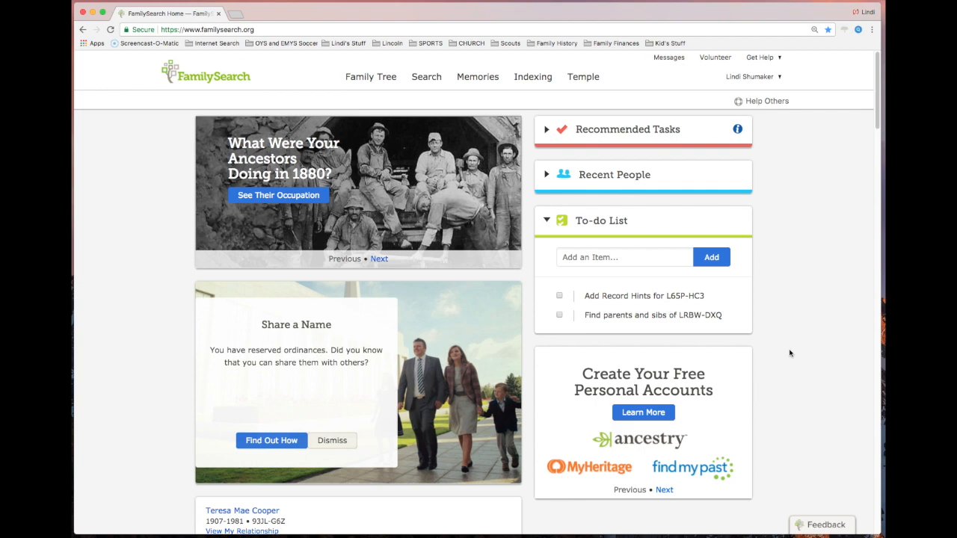
- Copy the person ID from the record hints item in the to-do list
mouse_move(623, 300)
left_click(667, 296)
left_click_drag(667, 296, 704, 296)
key("super+c")
- Open Family Tree's Find page in a new browser tab and switch to that tab
mouse_move(370, 84)
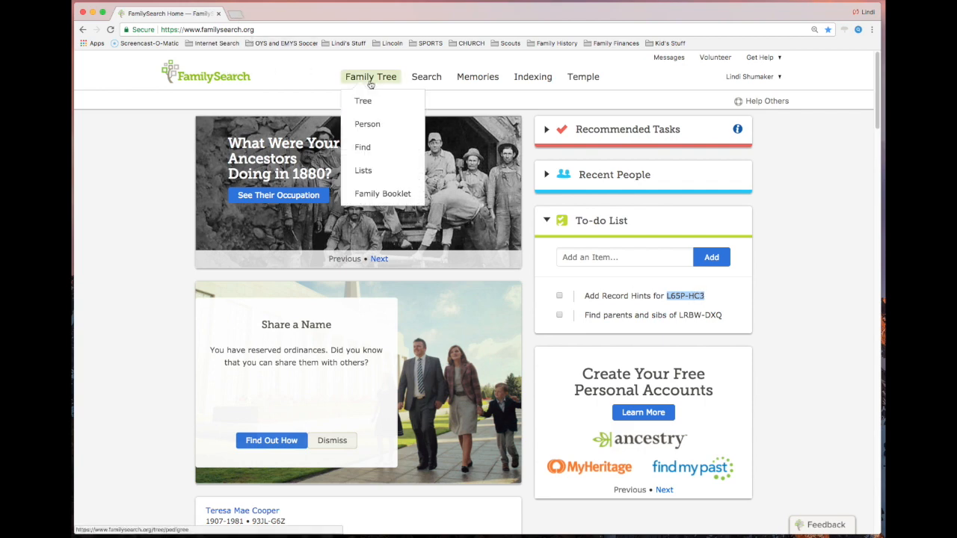
right_click(369, 148)
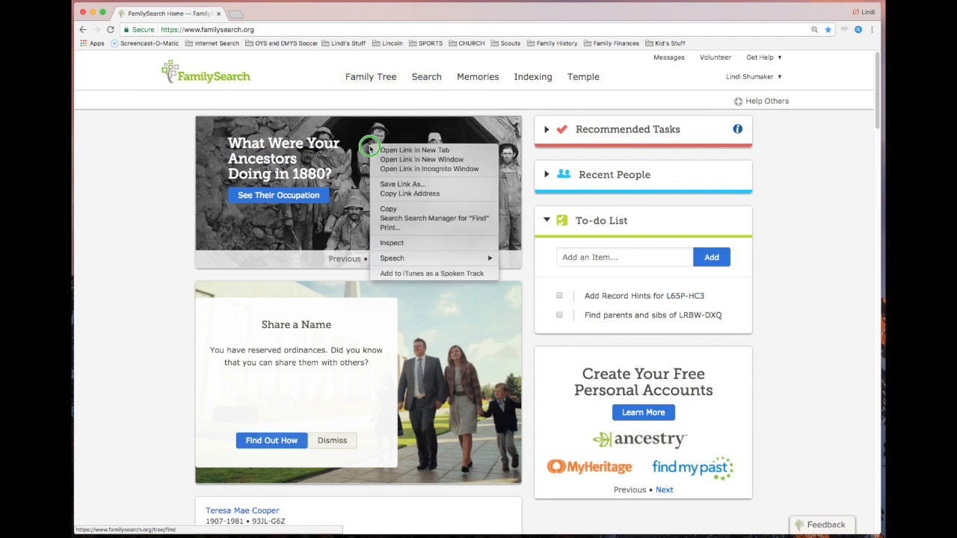
left_click(393, 152)
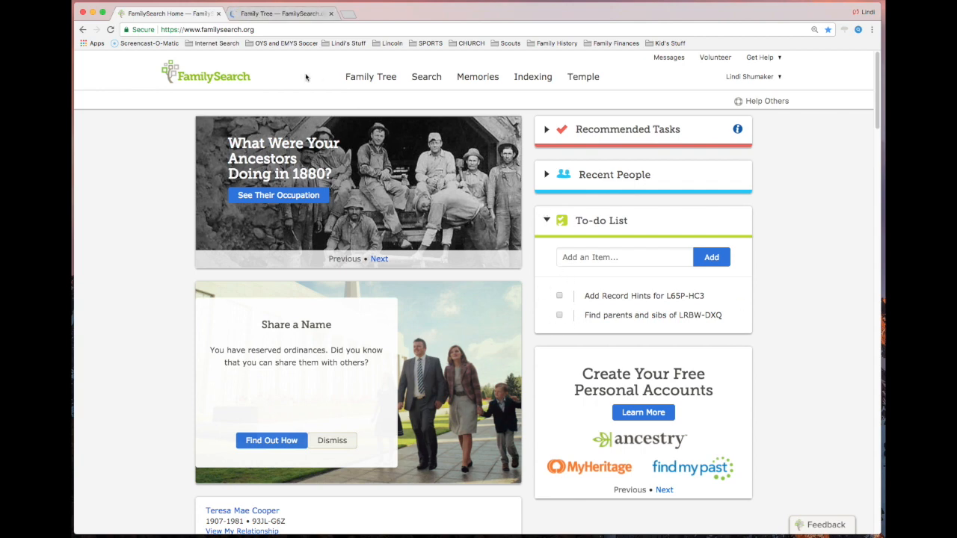
left_click(298, 17)
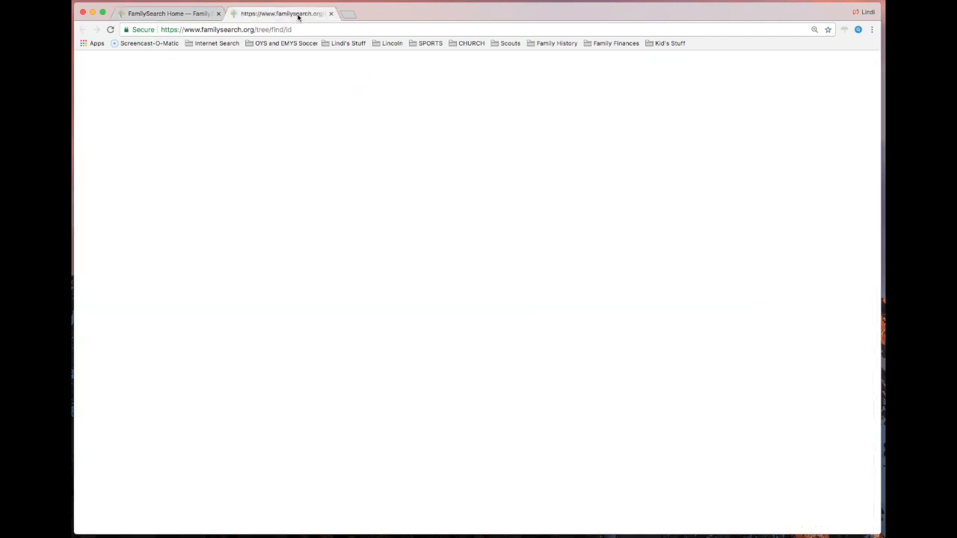
- Find the ancestor by the copied ID number and open the matching person's detail page
left_click(150, 150)
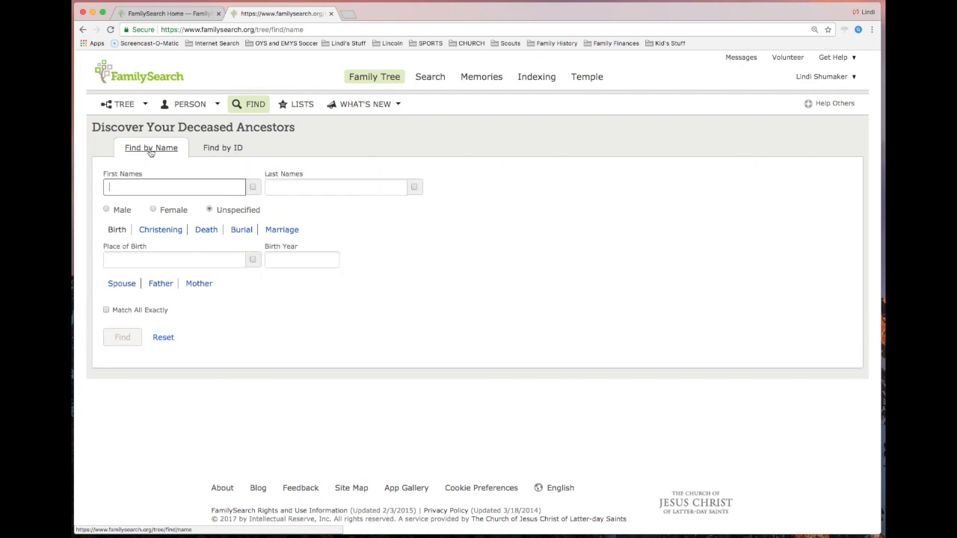
left_click(227, 149)
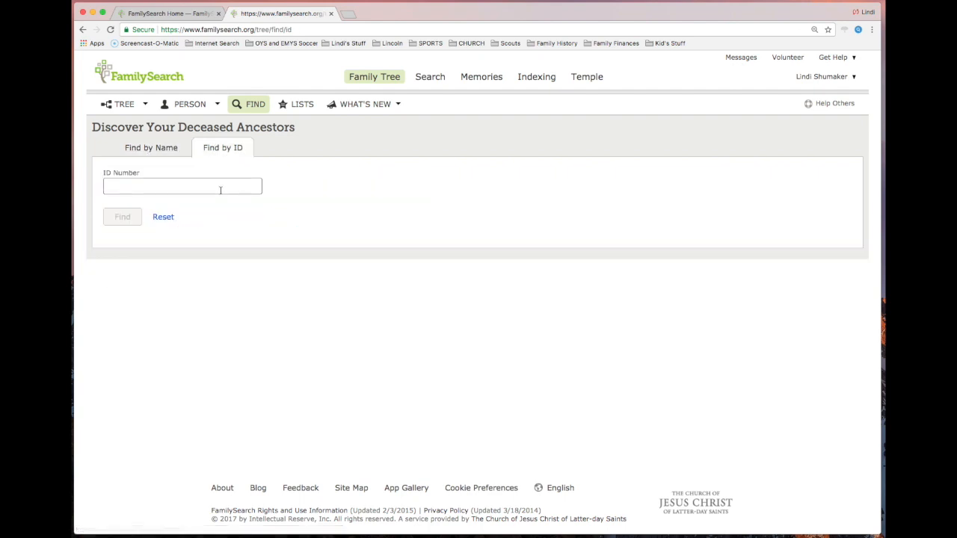
key("super+v")
left_click(122, 216)
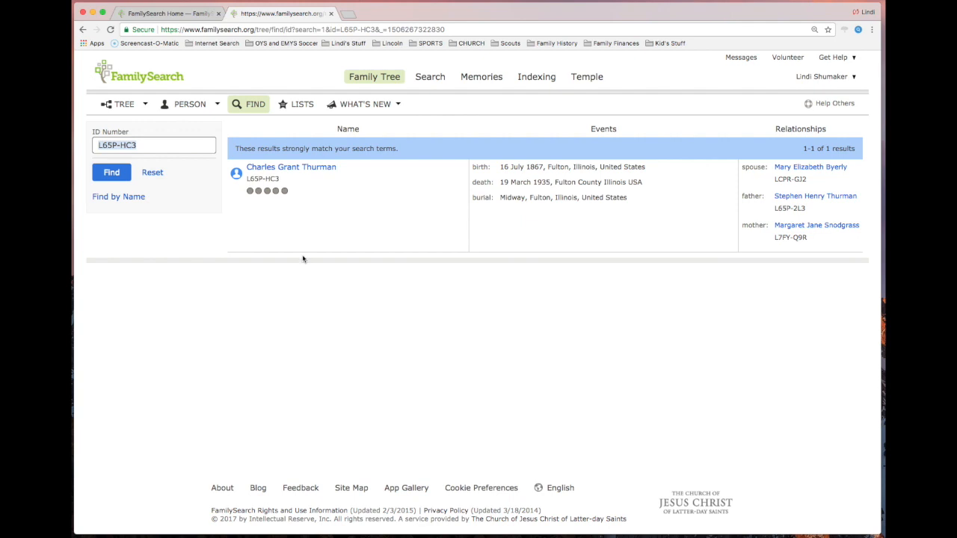
left_click(296, 168)
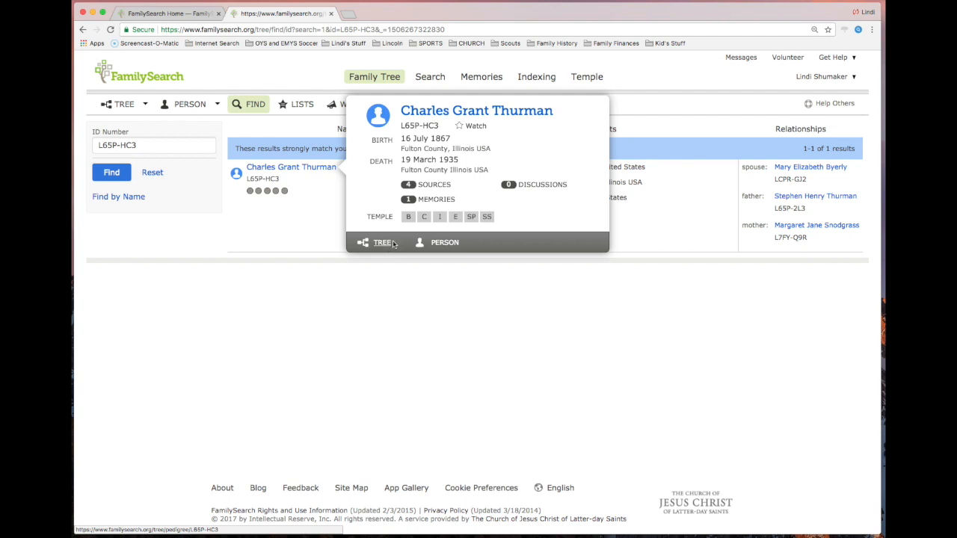
left_click(452, 244)
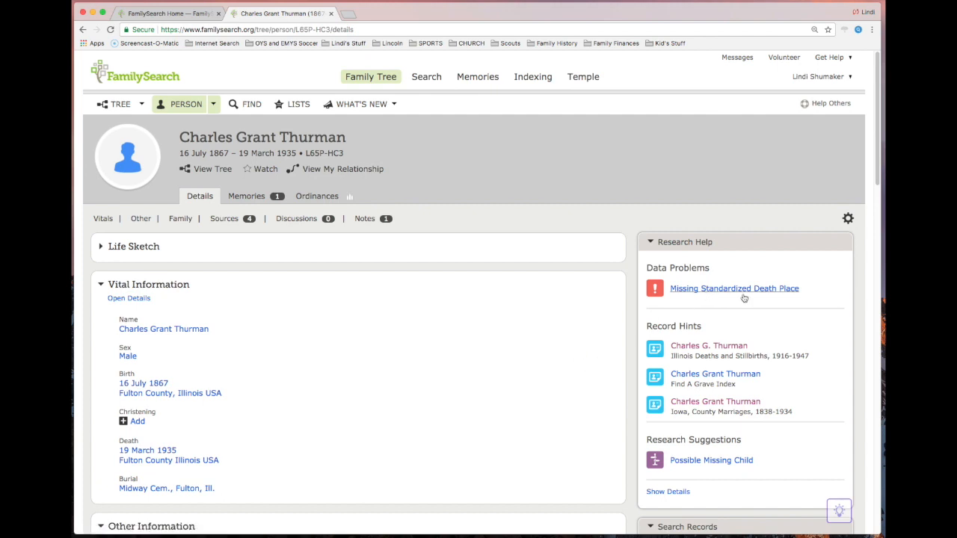
- Open the Illinois Deaths and Stillbirths, 1916-1947 record hint and compare it with the person's vital, other and family information
scroll(559, 351, "down", 2)
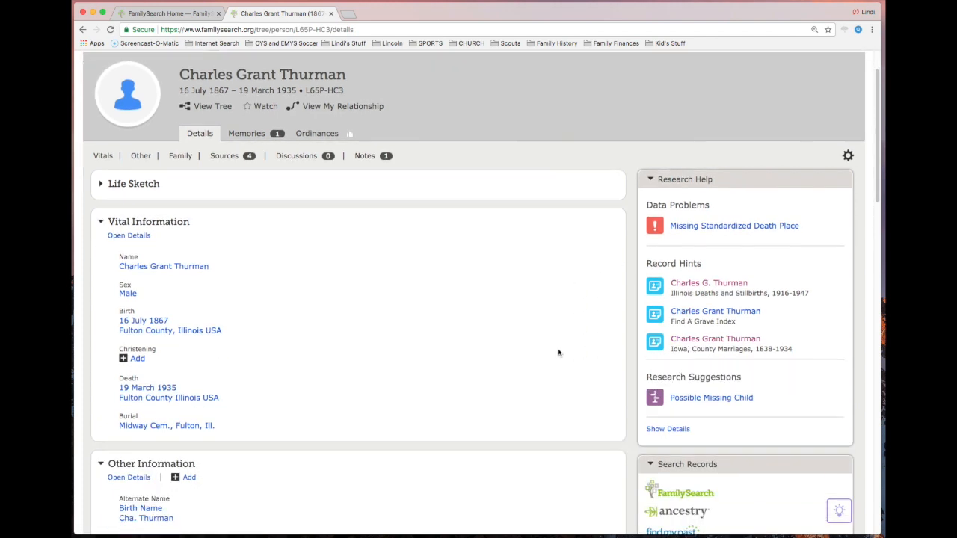
scroll(550, 353, "down", 1)
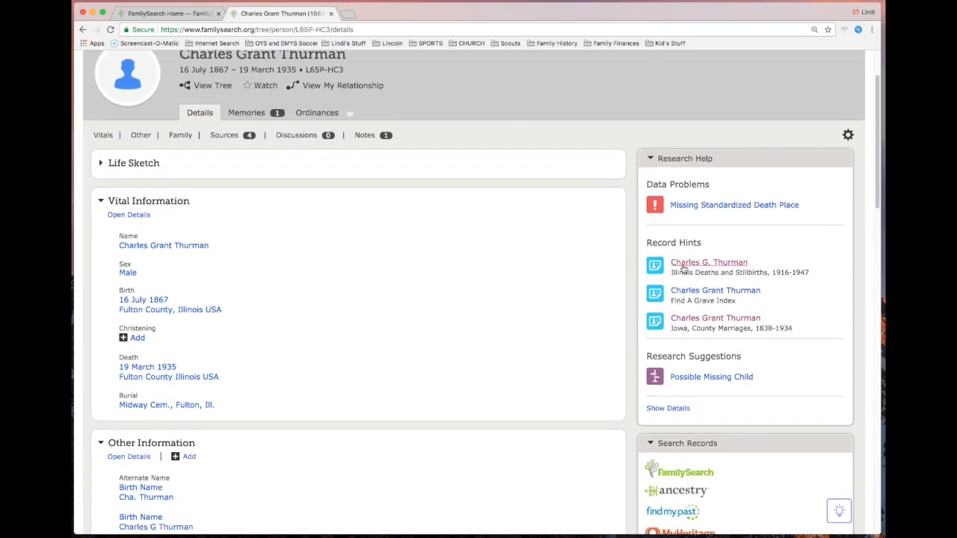
left_click(696, 267)
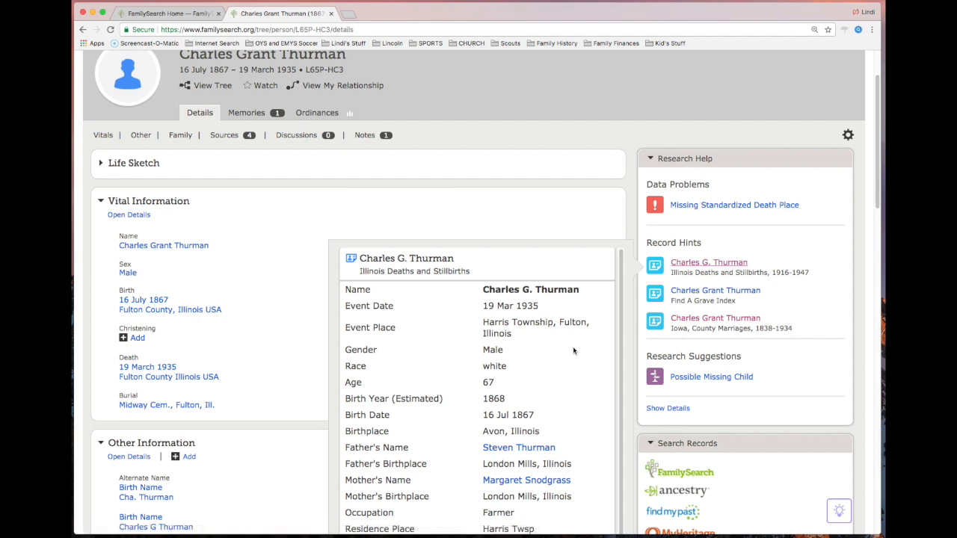
scroll(575, 353, "down", 3)
scroll(534, 302, "up", 2)
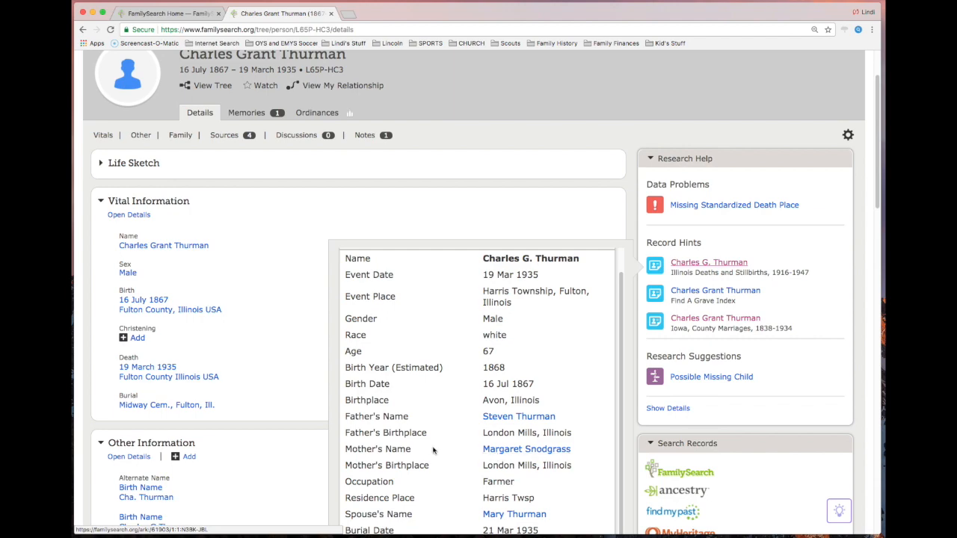
scroll(268, 437, "down", 5)
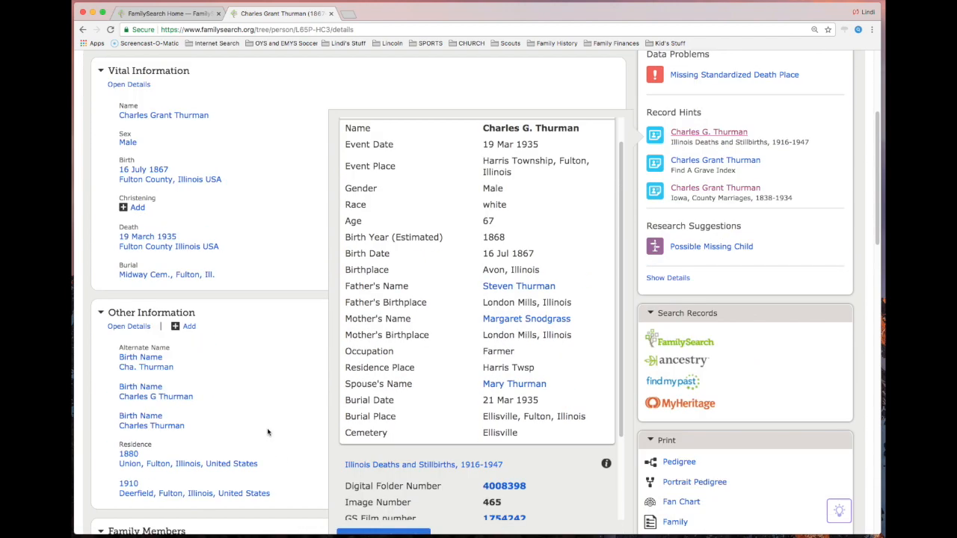
scroll(270, 432, "down", 2)
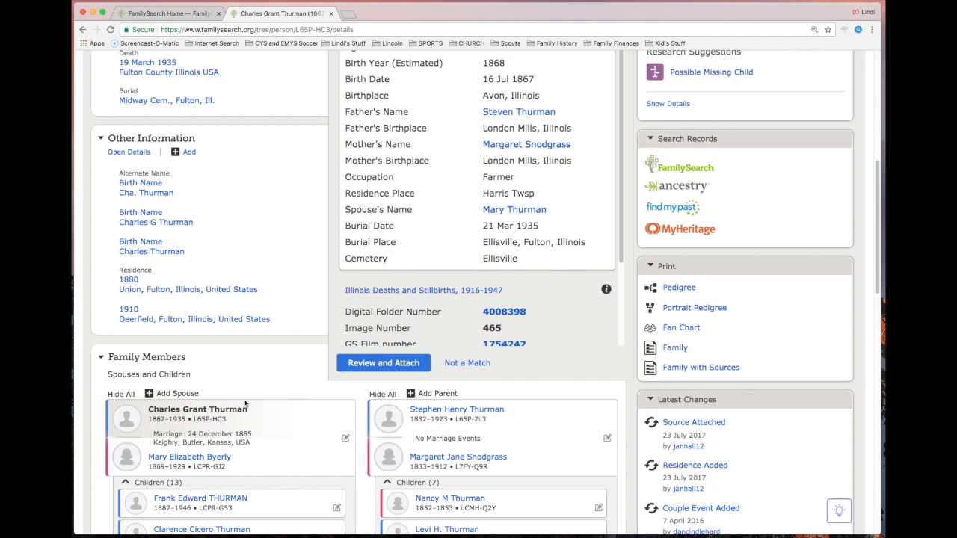
scroll(232, 281, "up", 2)
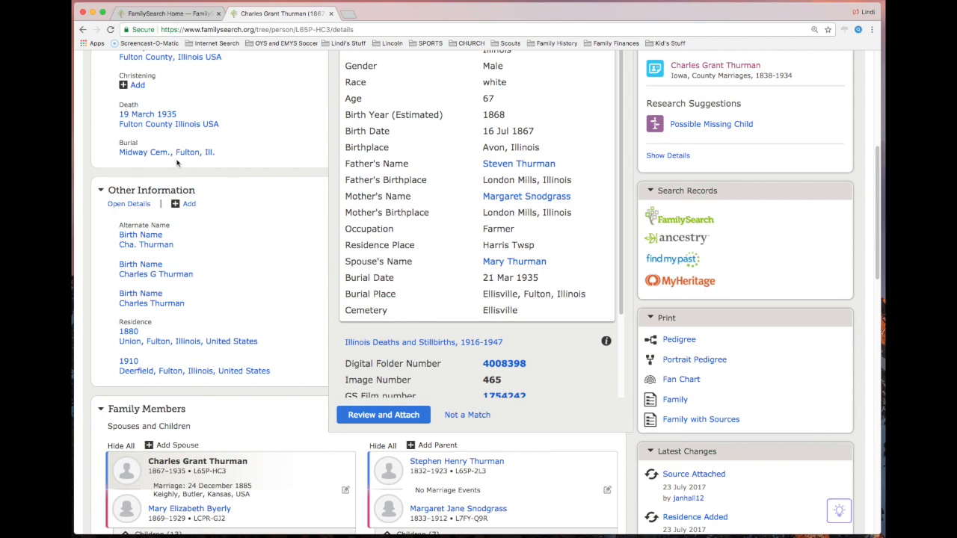
scroll(228, 109, "up", 4)
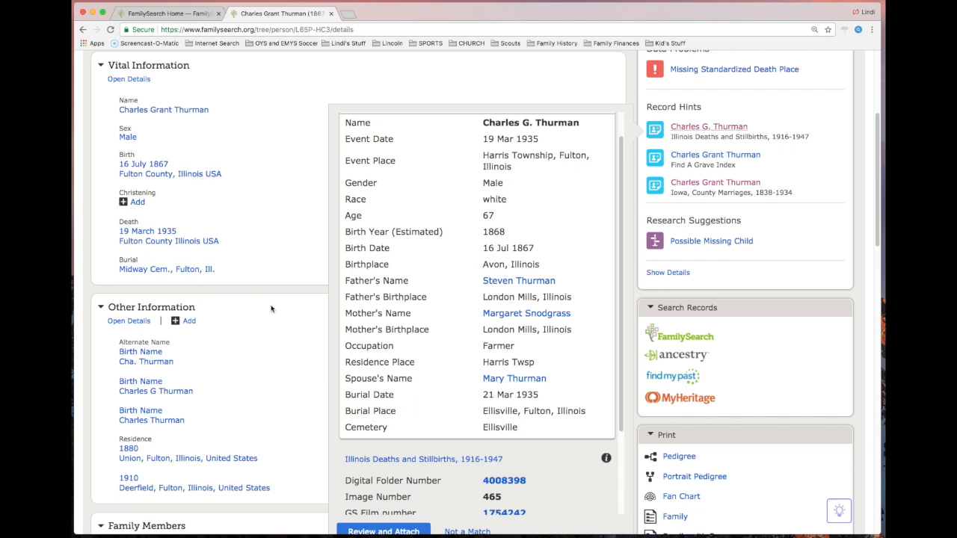
scroll(278, 305, "down", 1)
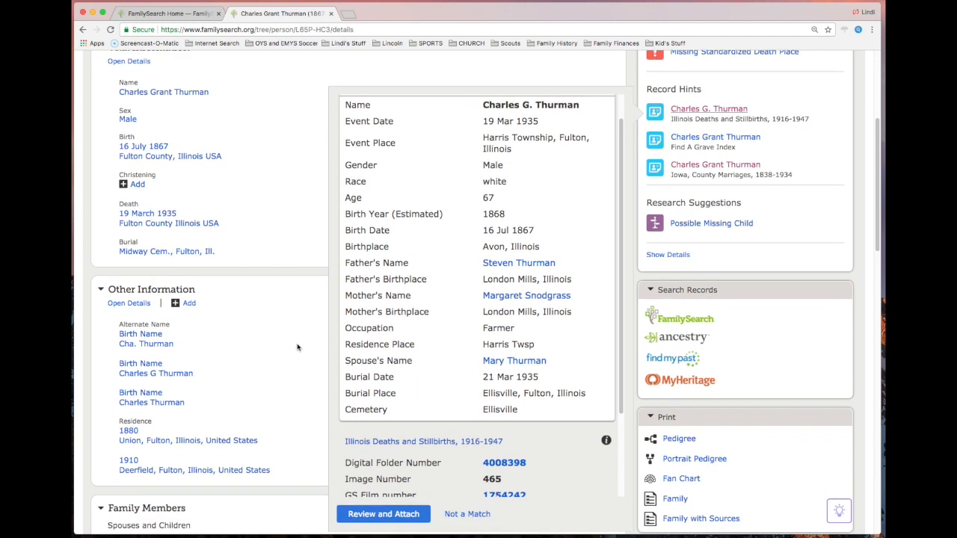
- Open the death record hint for review and attachment, and compare its facts with the selected person's facts in the tree
left_click(402, 514)
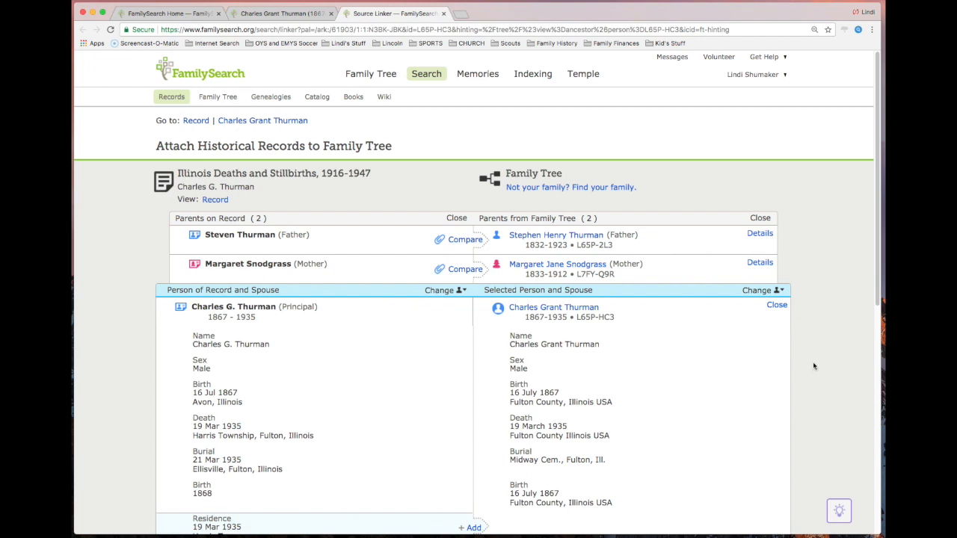
scroll(813, 365, "down", 2)
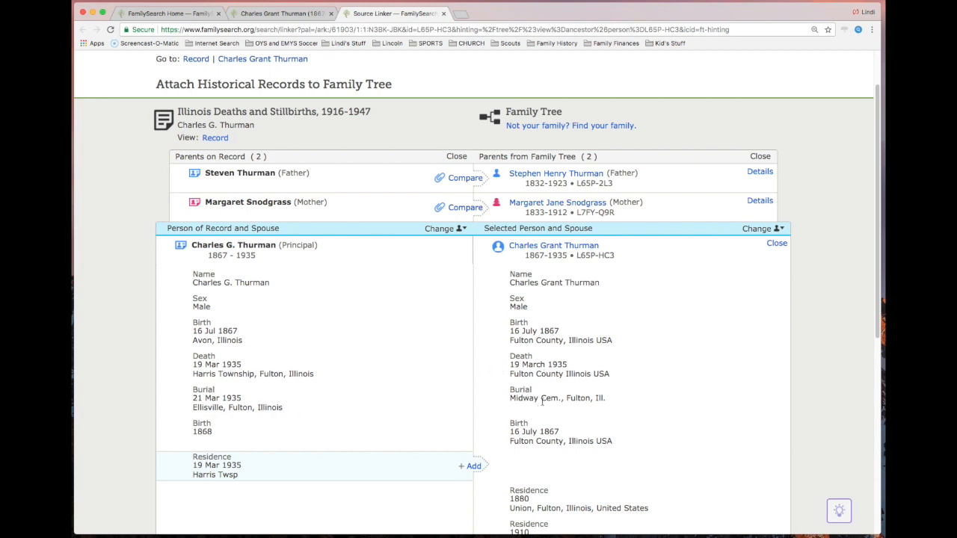
scroll(415, 419, "down", 1)
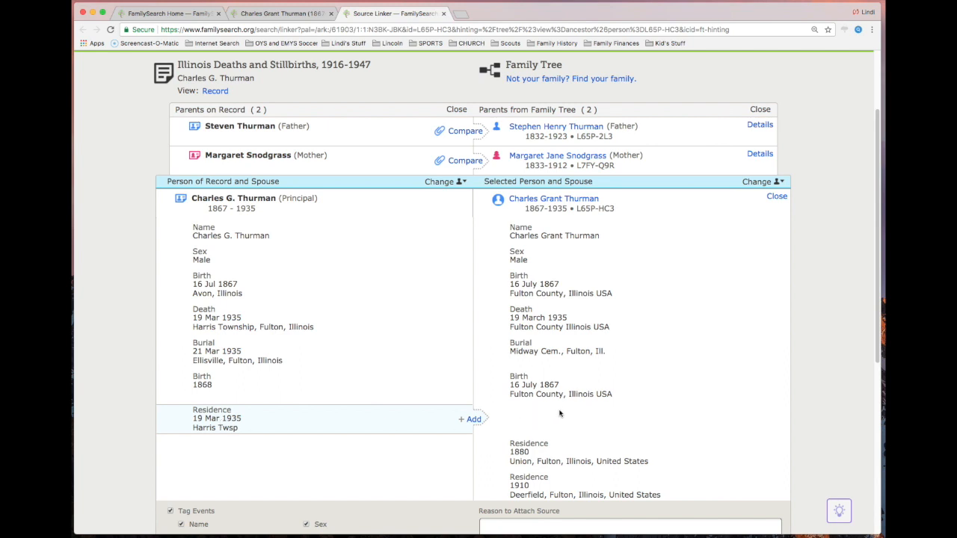
- Add the 19 Mar 1935 Harris Twsp residence to the selected tree person and undo the addition
left_click(473, 420)
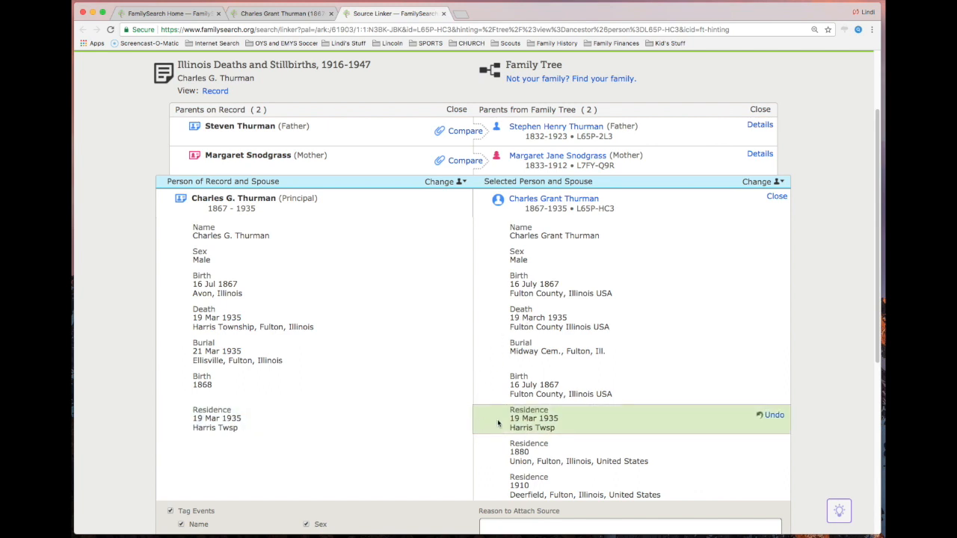
left_click(775, 416)
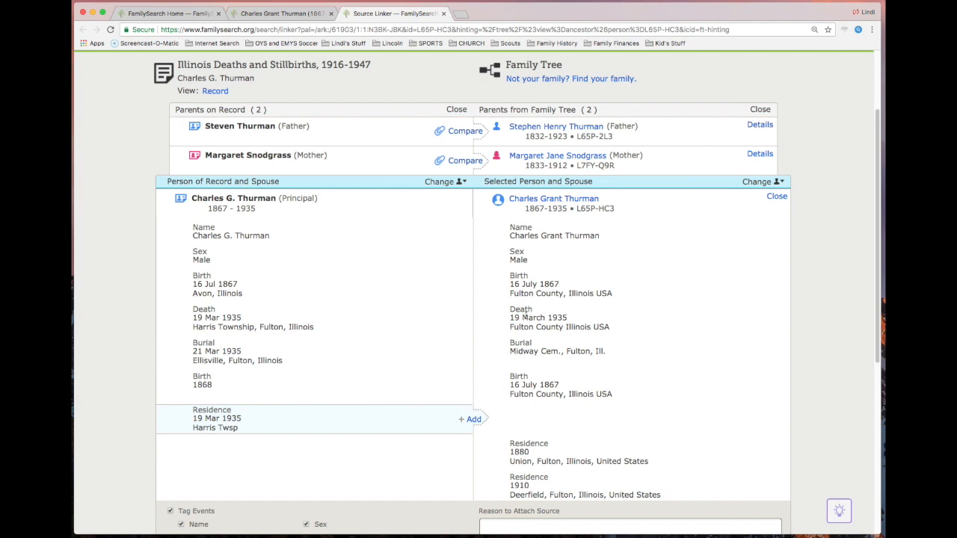
- Attach the Illinois death record to the principal person in the tree, leaving the reason blank
scroll(526, 347, "down", 2)
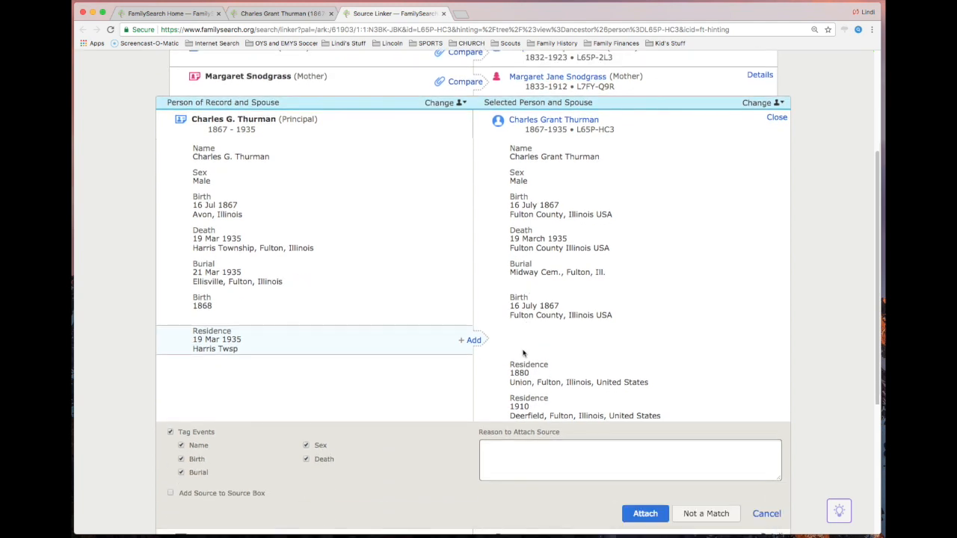
left_click(530, 461)
left_click(645, 516)
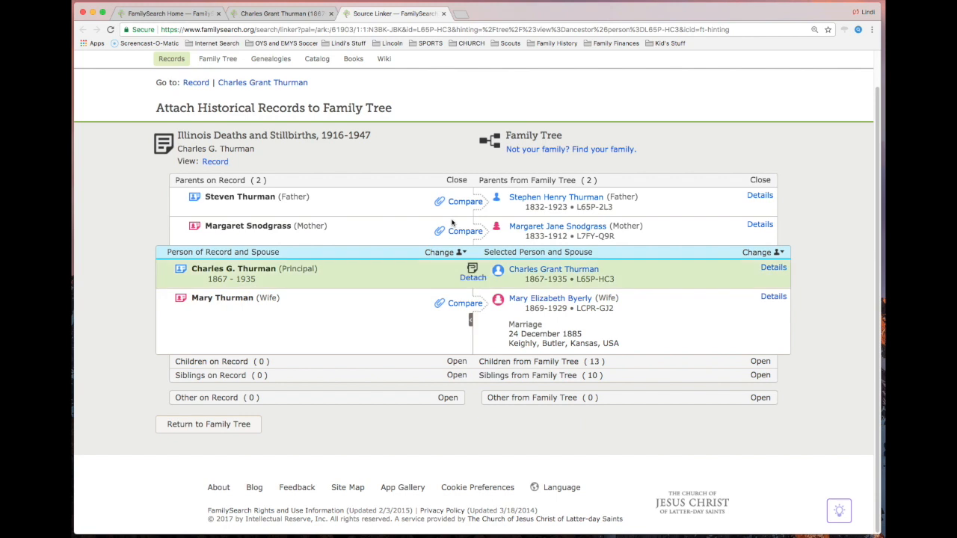
- Compare the wife on the record with the wife in the tree and attach the record to her
left_click(465, 304)
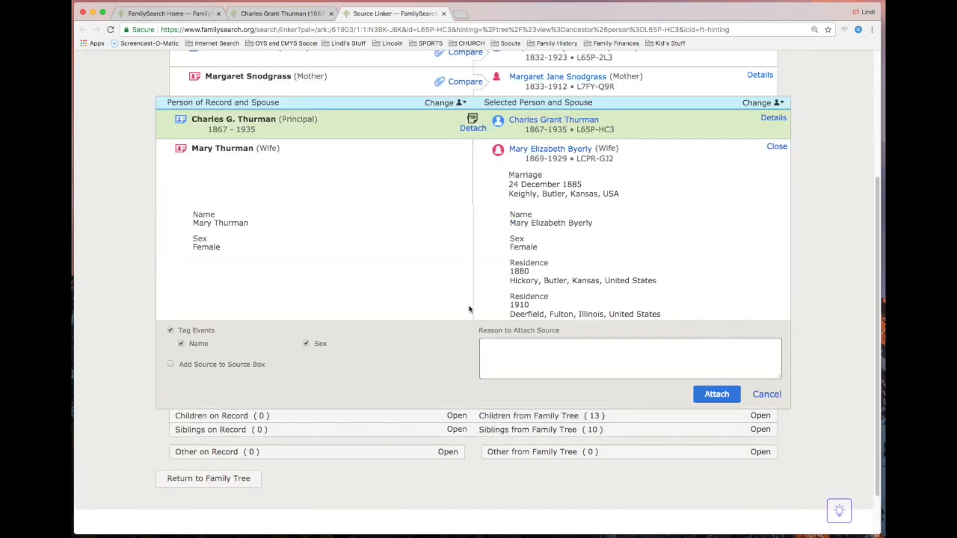
scroll(577, 224, "up", 3)
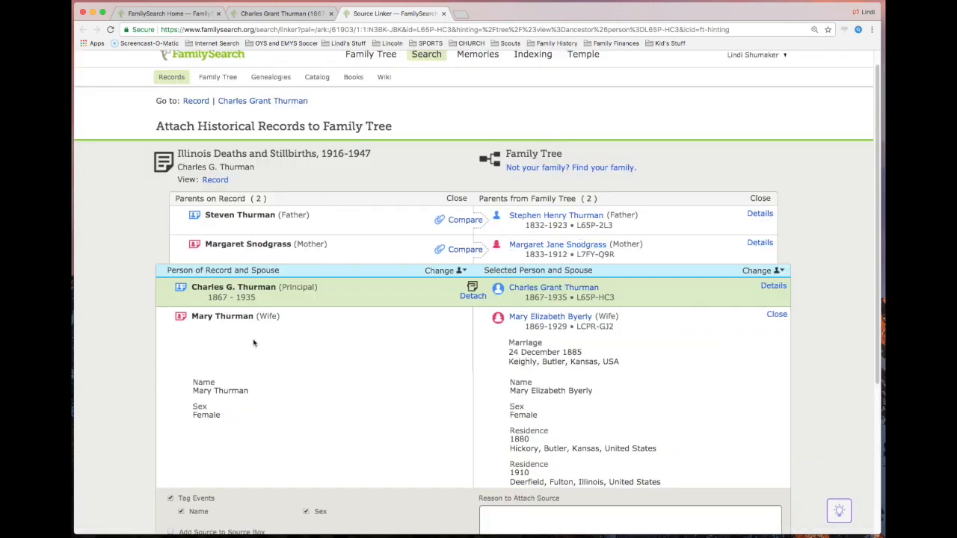
scroll(147, 322, "down", 1)
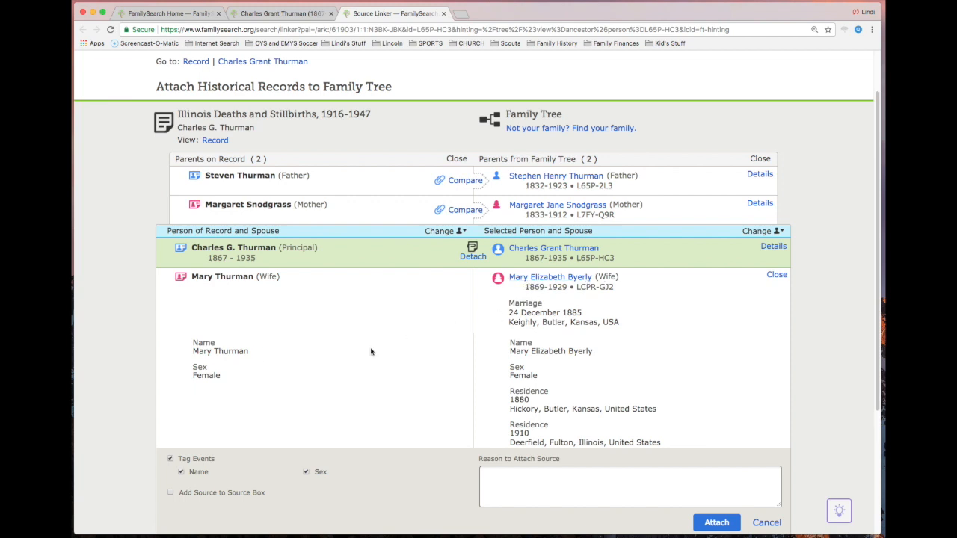
left_click(716, 523)
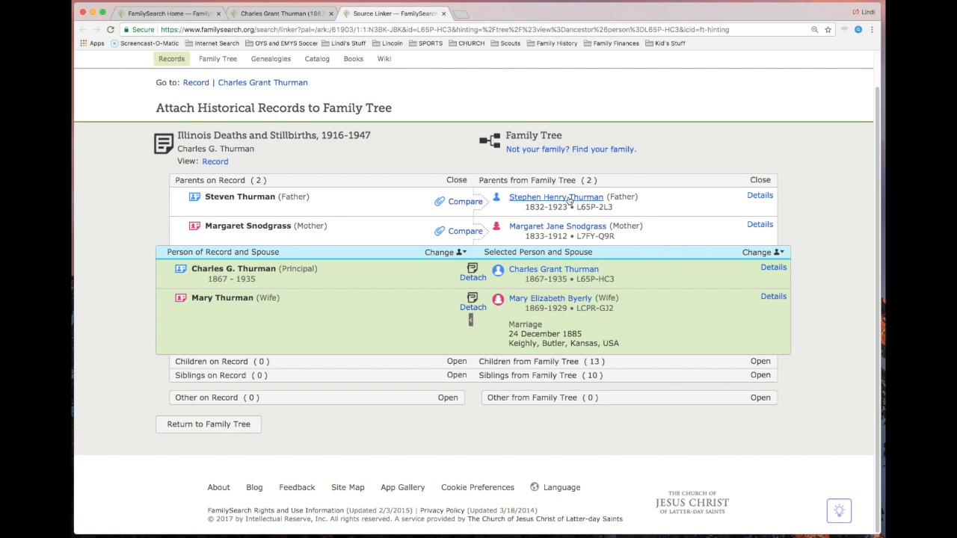
- Compare the father on the record with the father in the tree and attach the record to him
left_click(459, 202)
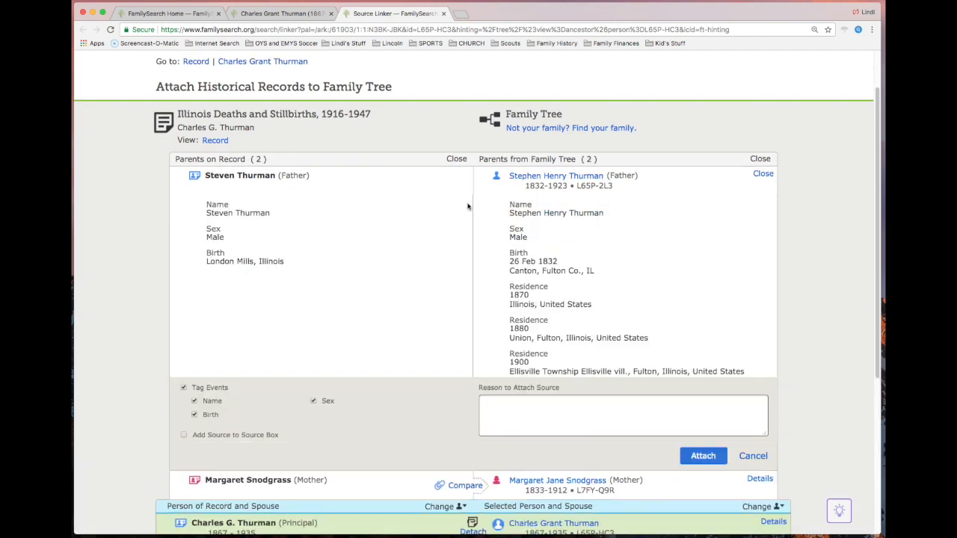
left_click(643, 422)
left_click(702, 456)
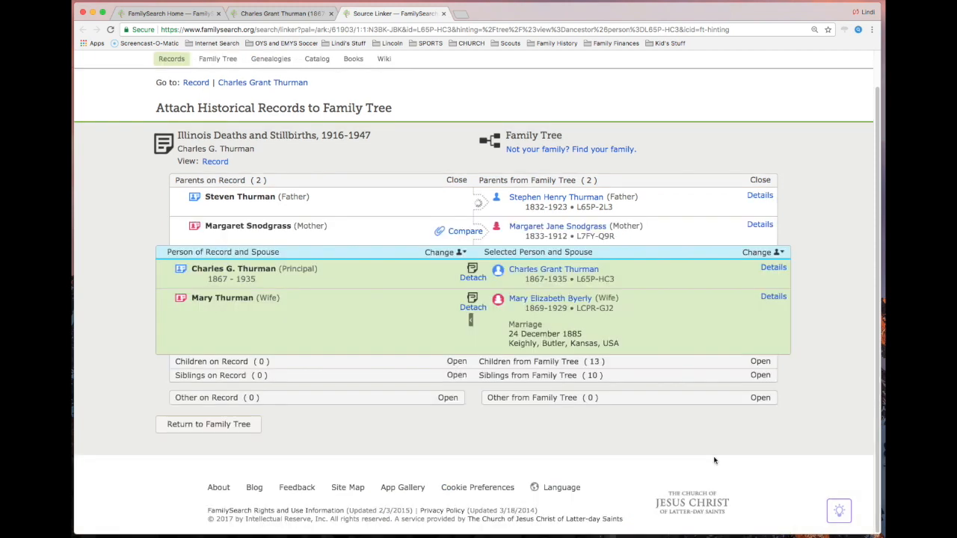
- Compare the mother on the record with the mother in the tree, attach the record to her, and return to the ancestor's person page
left_click(474, 233)
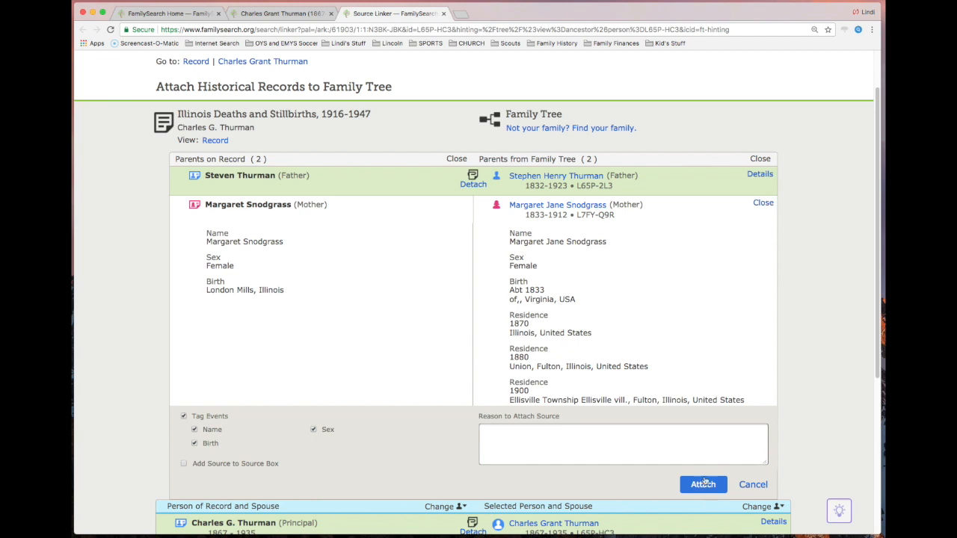
left_click(701, 485)
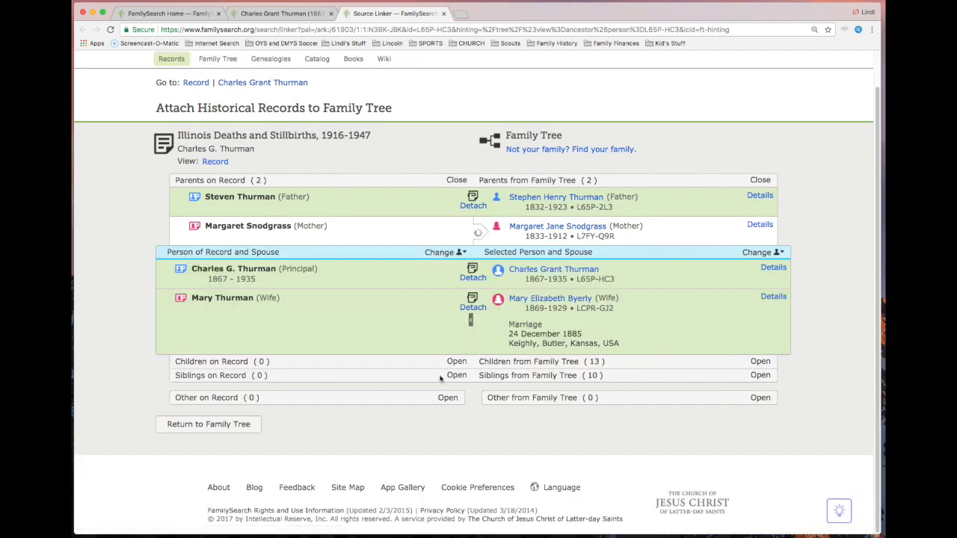
left_click(213, 425)
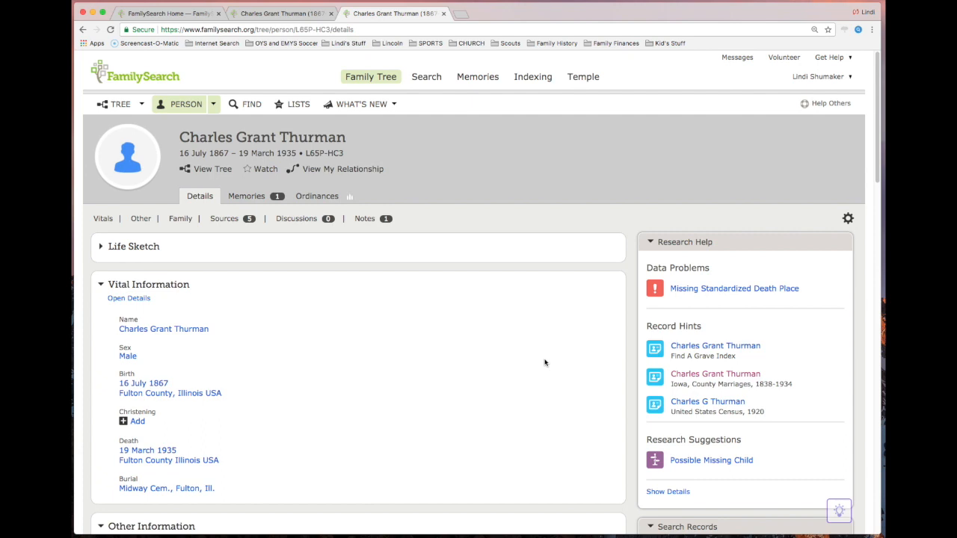
- Examine the Find A Grave Index record hint and compare its burial, birth and death details with the ancestor's vital information
scroll(544, 363, "down", 1)
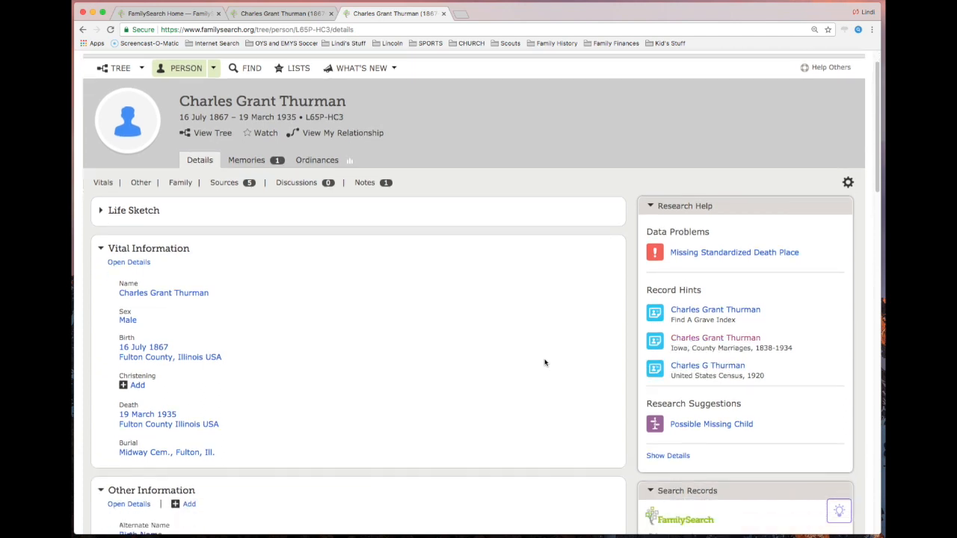
left_click(717, 313)
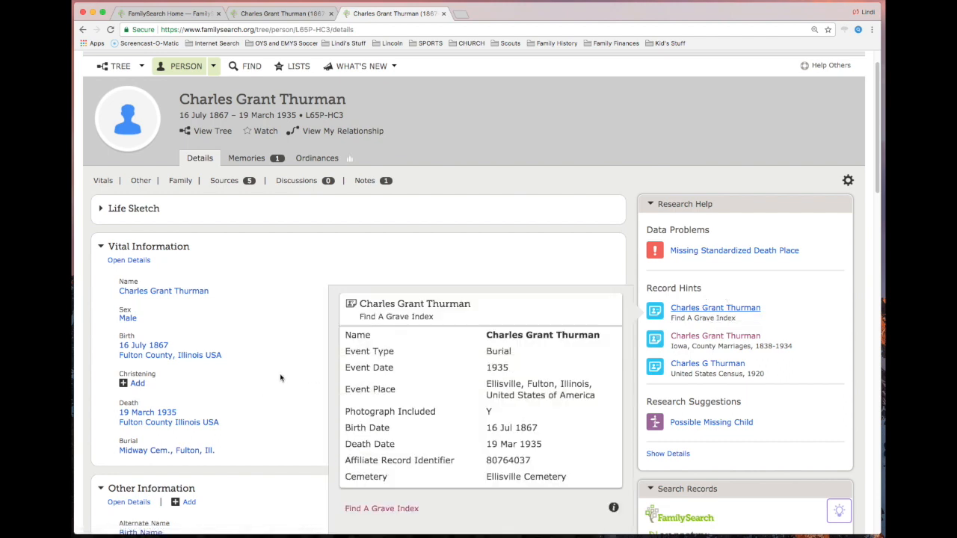
scroll(282, 379, "down", 1)
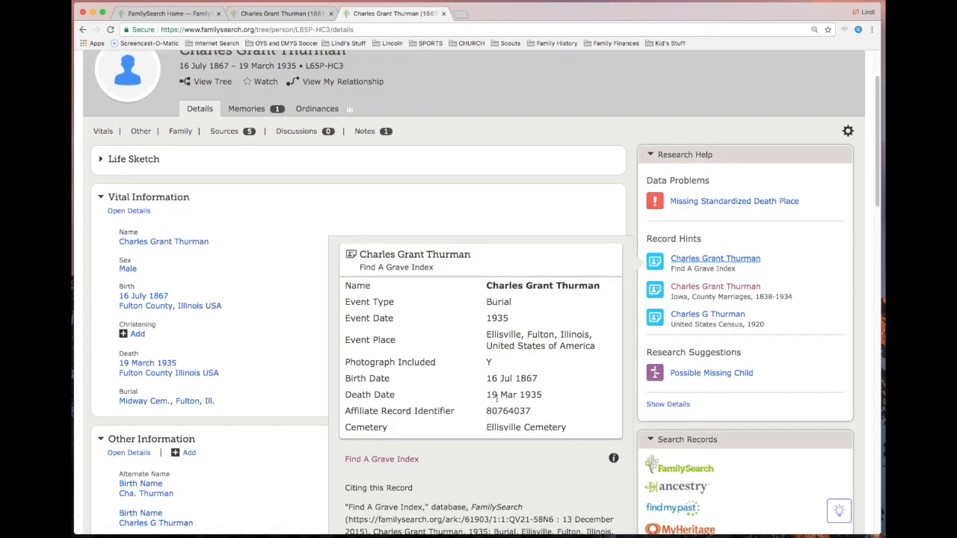
scroll(315, 404, "down", 1)
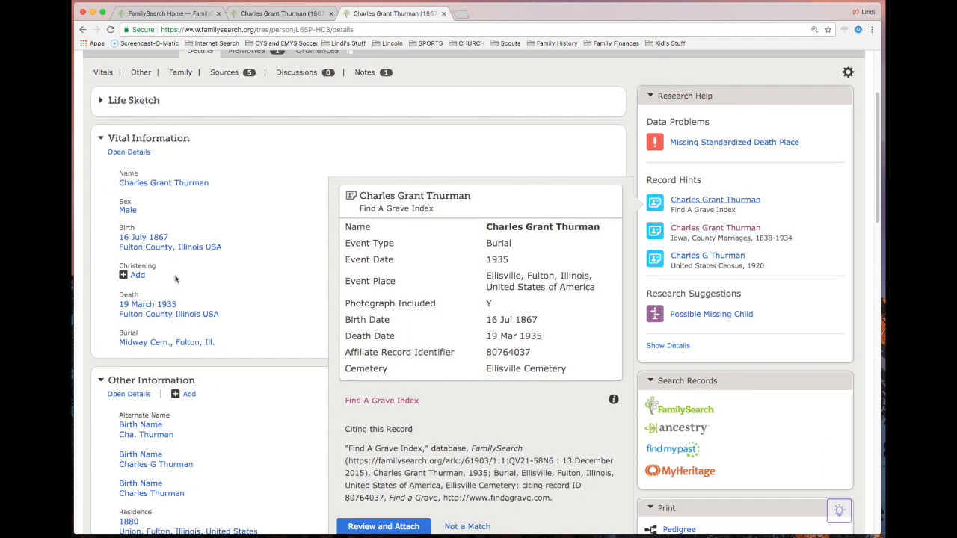
scroll(404, 454, "down", 1)
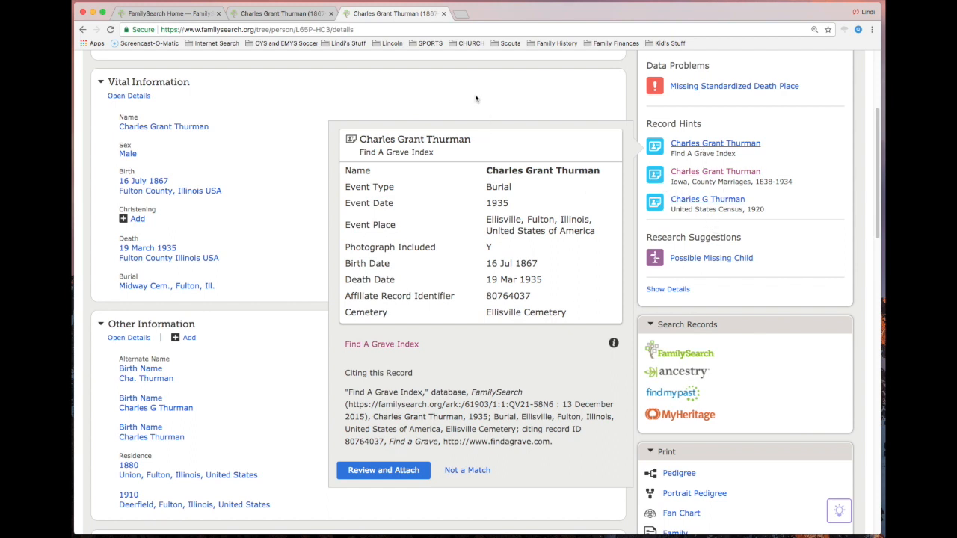
- Mark the "Add Record Hints" to-do item on the home page as completed and restore it to the open items
left_click(192, 17)
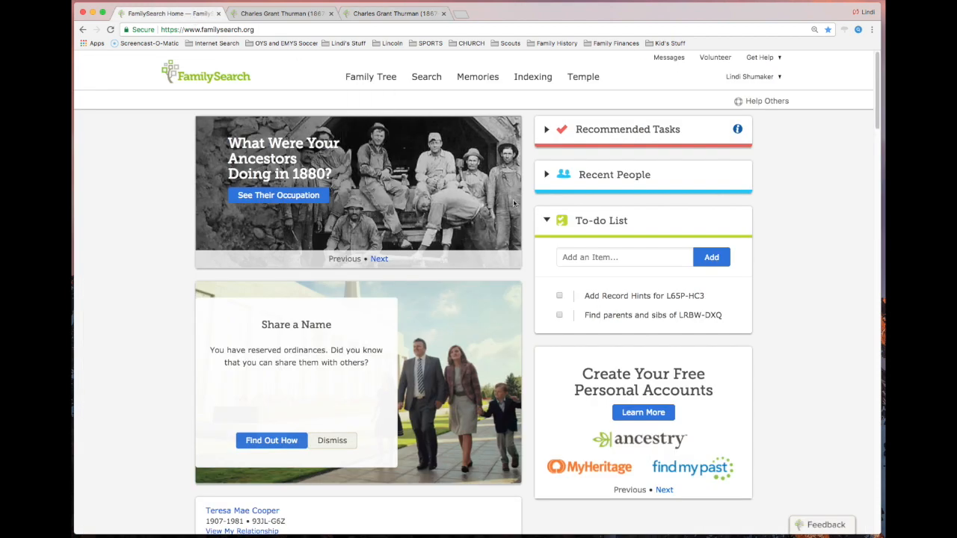
left_click(560, 296)
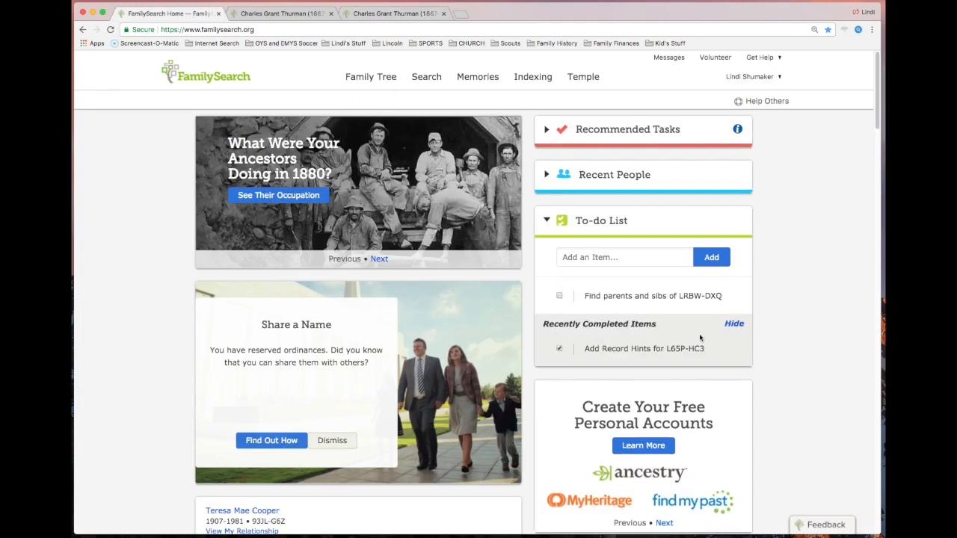
left_click(562, 351)
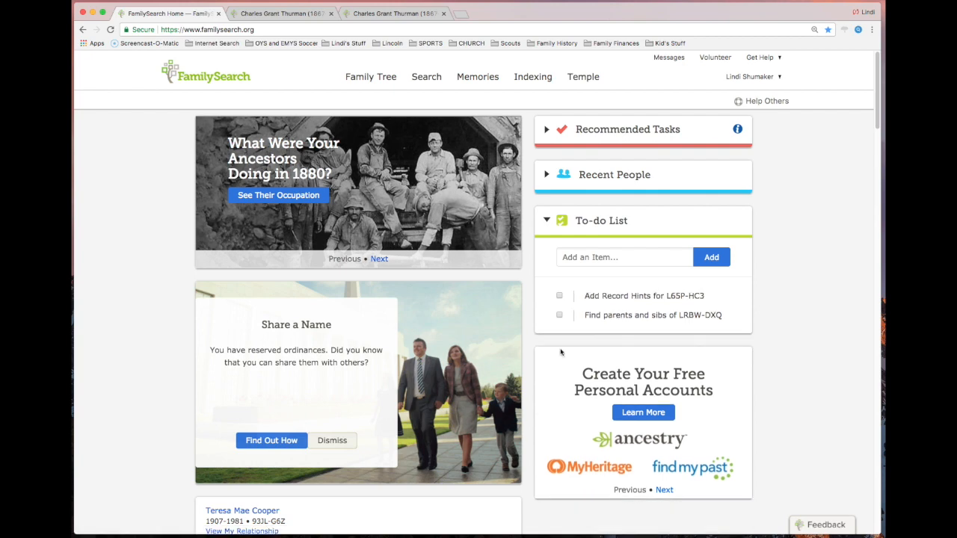
- Switch the family tree to the recently viewed 1861–1925 ancestor and open that ancestor's person page
left_click(305, 16)
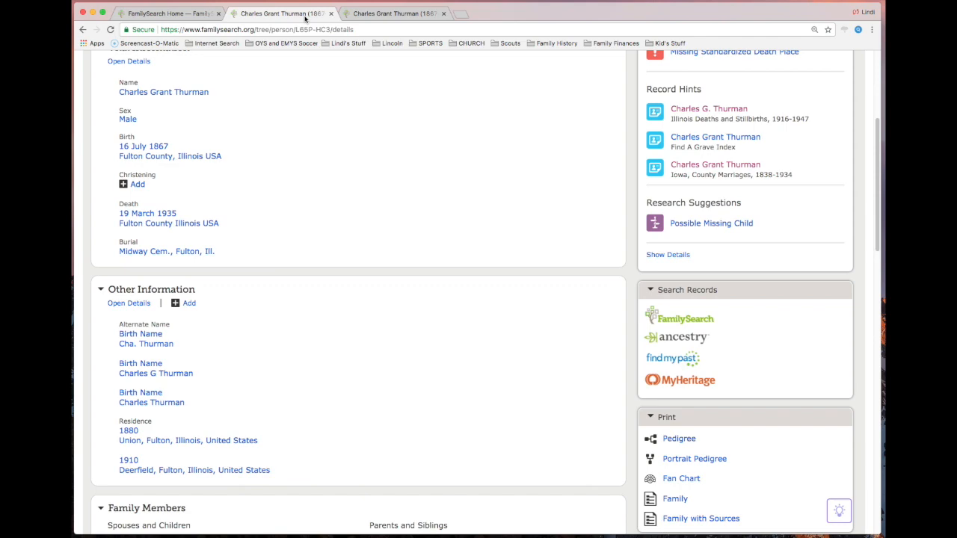
scroll(308, 109, "up", 5)
mouse_move(359, 82)
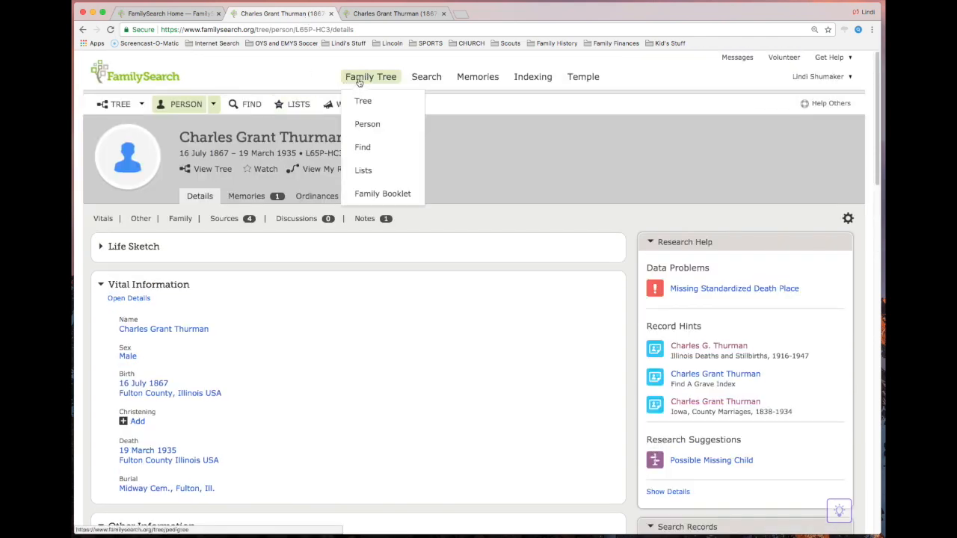
left_click(363, 100)
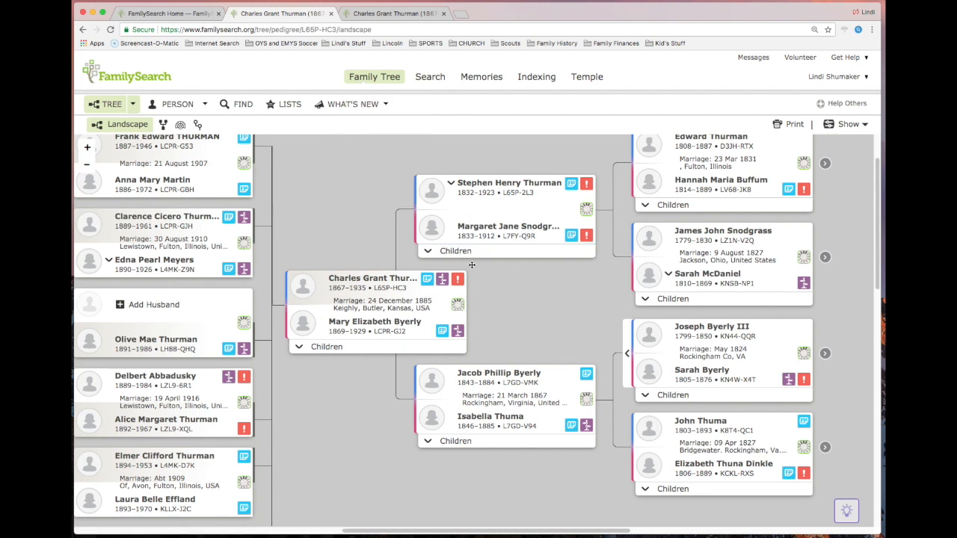
left_click(134, 106)
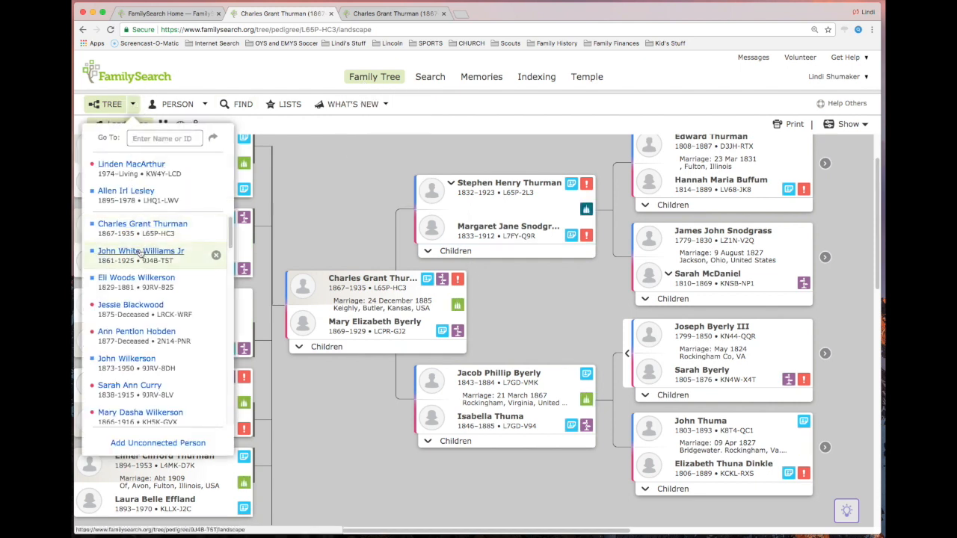
left_click(140, 252)
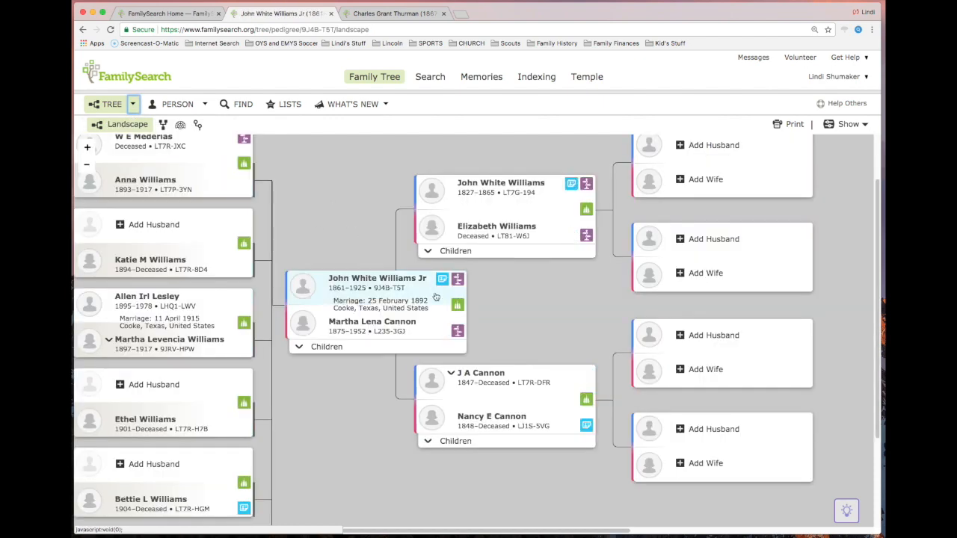
left_click(426, 291)
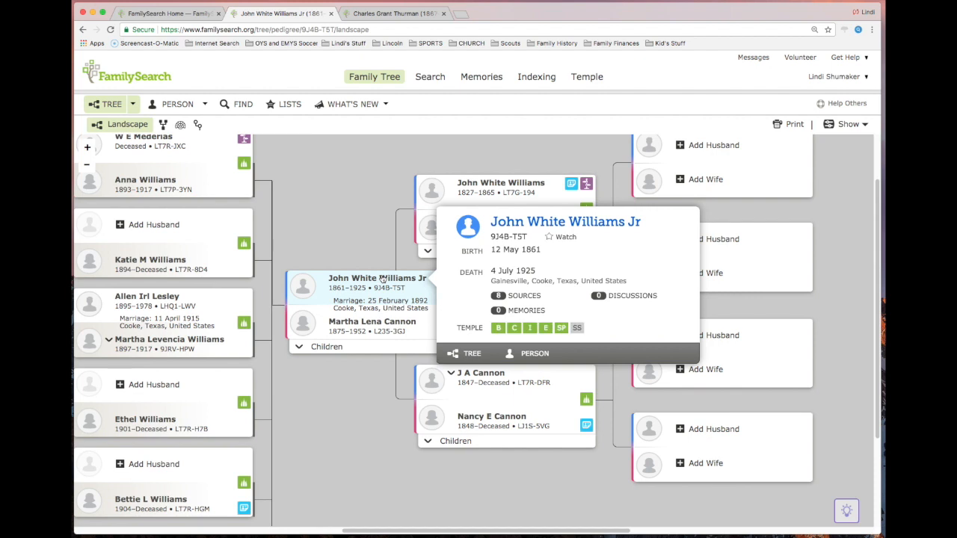
left_click(532, 355)
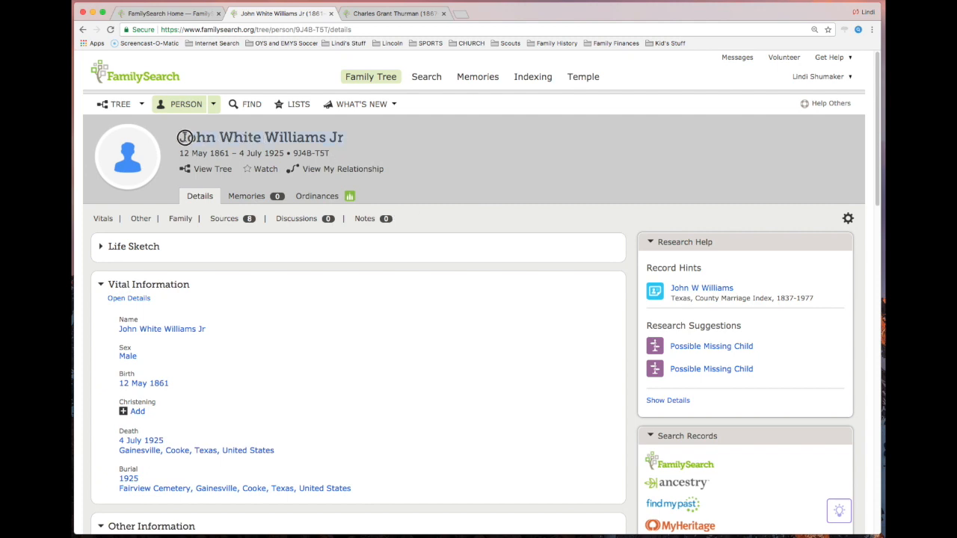
- Start a to-do item on the home page reading "Add sources to" followed by the ancestor's full name
left_click(179, 13)
type("Add sources to")
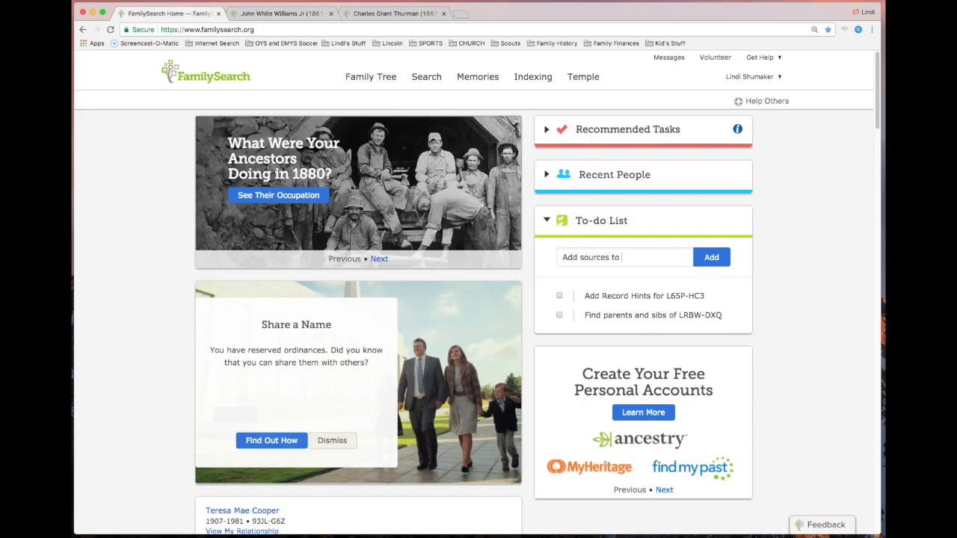
type("John White Williams Jr")
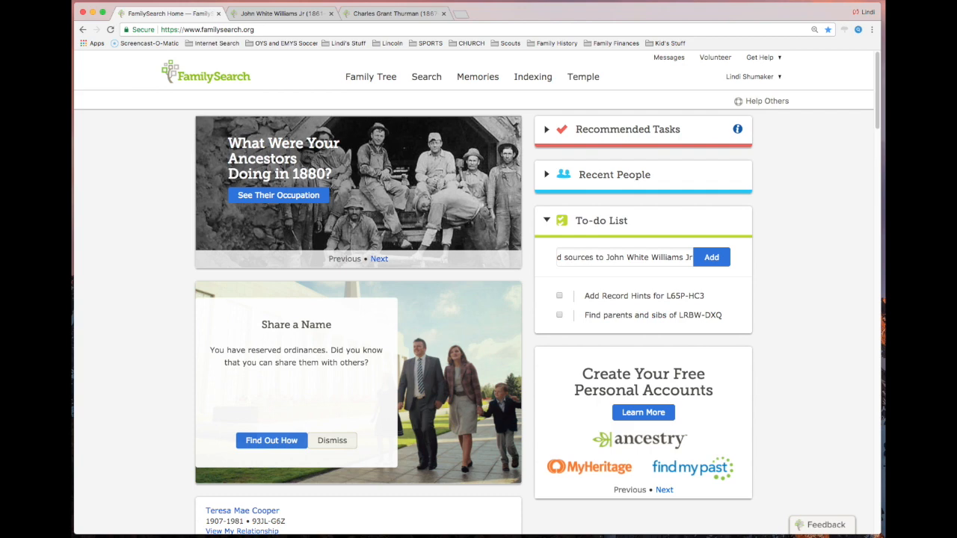
- Copy the ancestor's person ID from the person page, append it in parentheses after a comma, and add the item to the to-do list
left_click(280, 14)
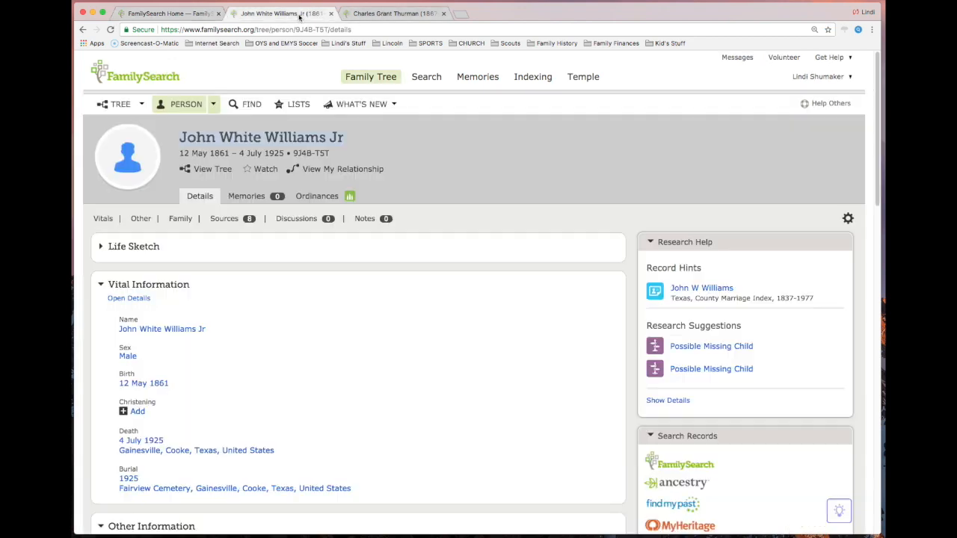
left_click_drag(294, 152, 330, 155)
key("super+c")
left_click(169, 14)
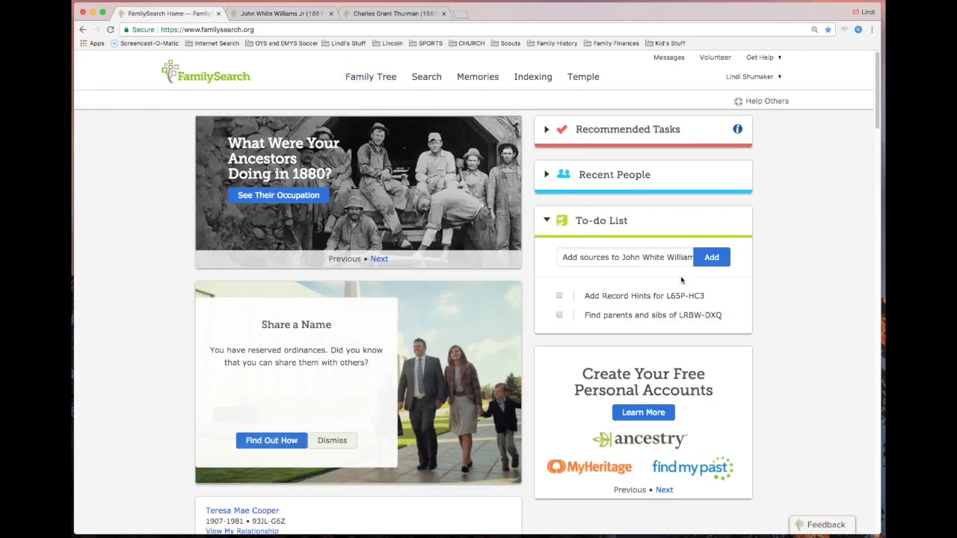
type("s Jr,")
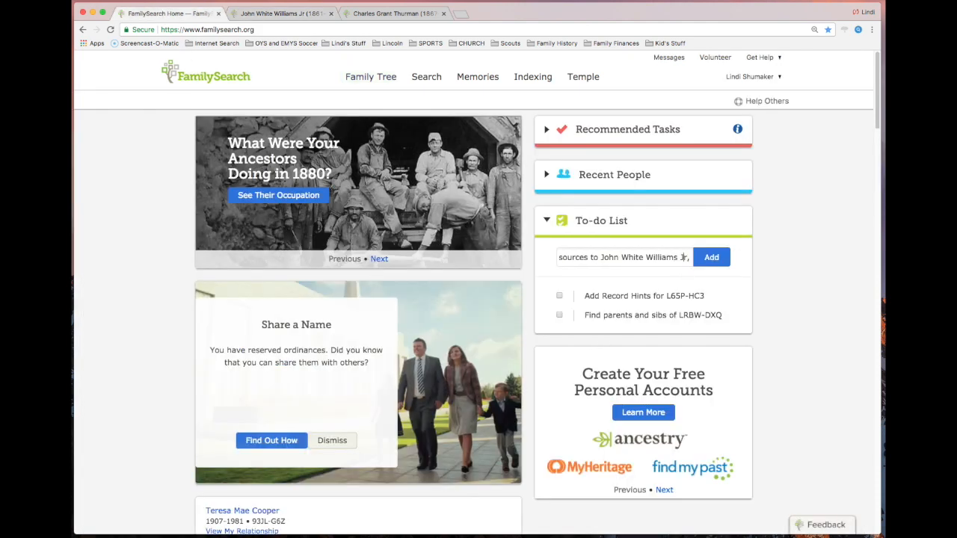
type(" (")
key("super+v")
type(")")
left_click(707, 259)
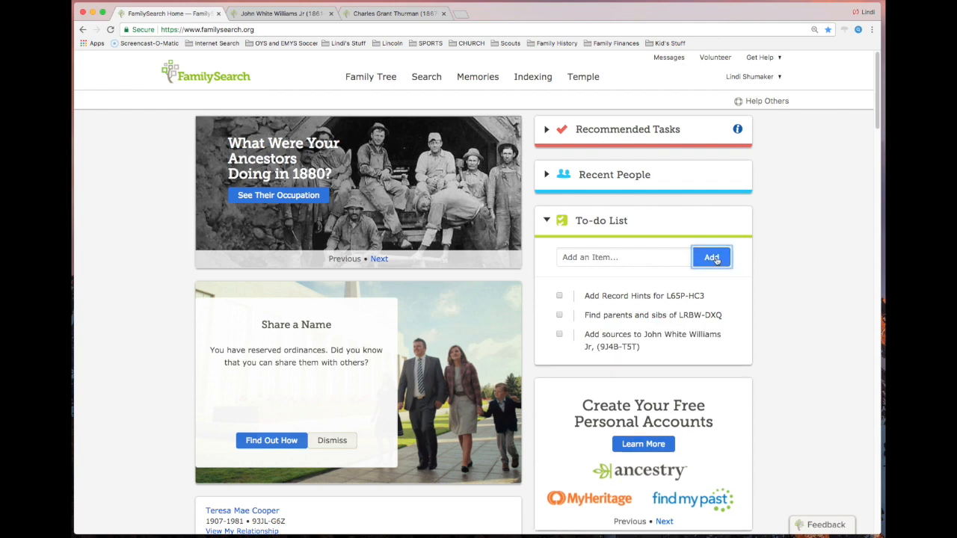